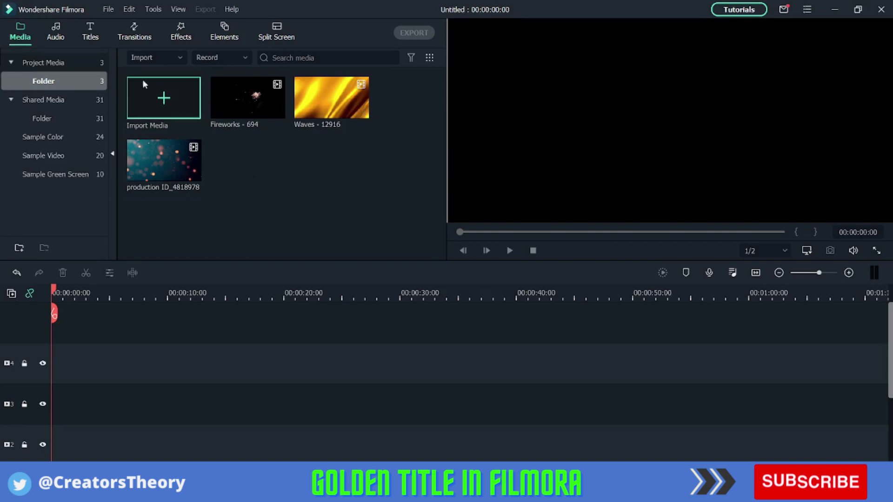
- Add the Default Title template to the timeline start and open it for editing
left_click(88, 30)
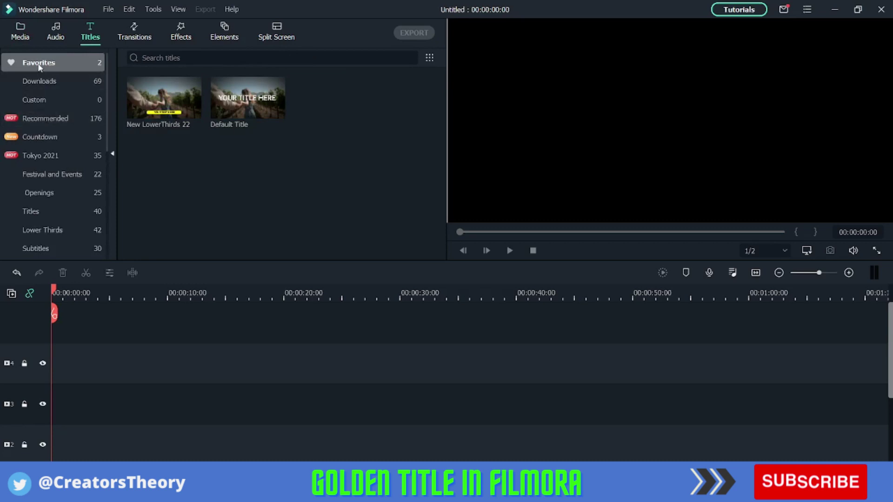
mouse_move(253, 123)
left_mouse_down()
mouse_move(42, 384)
mouse_move(85, 370)
left_mouse_up()
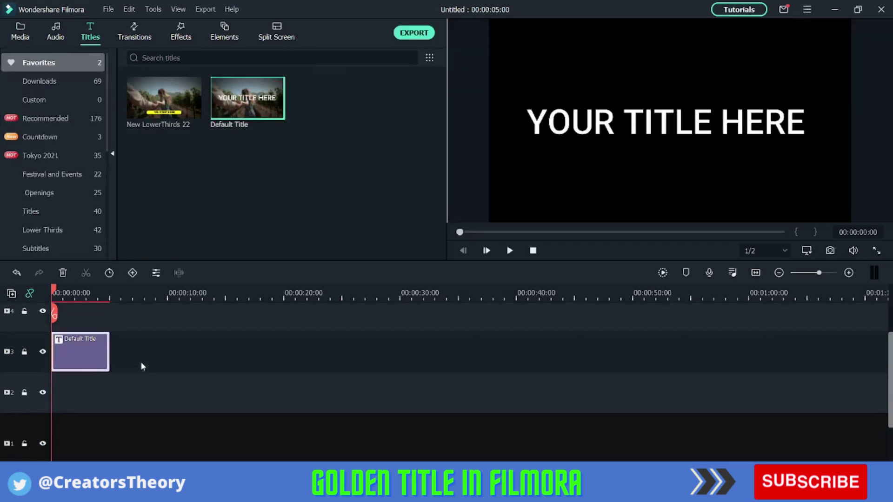
double_click(79, 355)
- Change the title text to 'Golden Title' in Great Vibes, scaled to about 145%
left_click(275, 136)
key("ctrl+a")
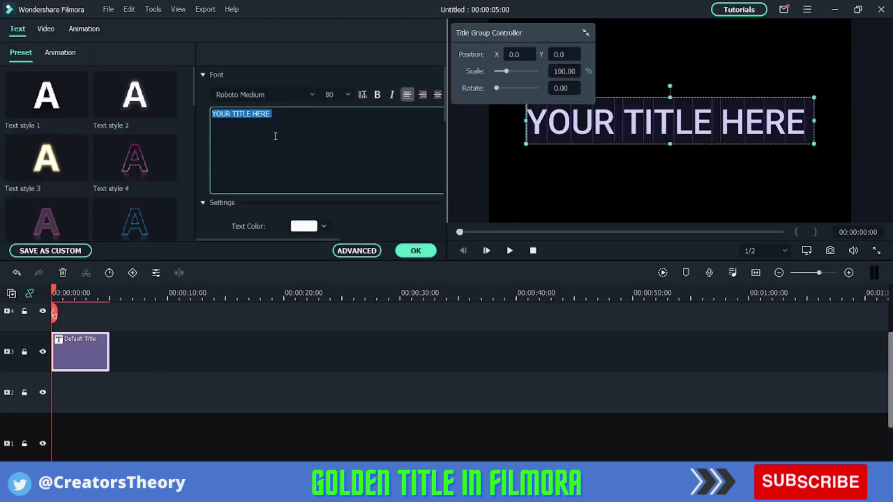
type("Golden Title")
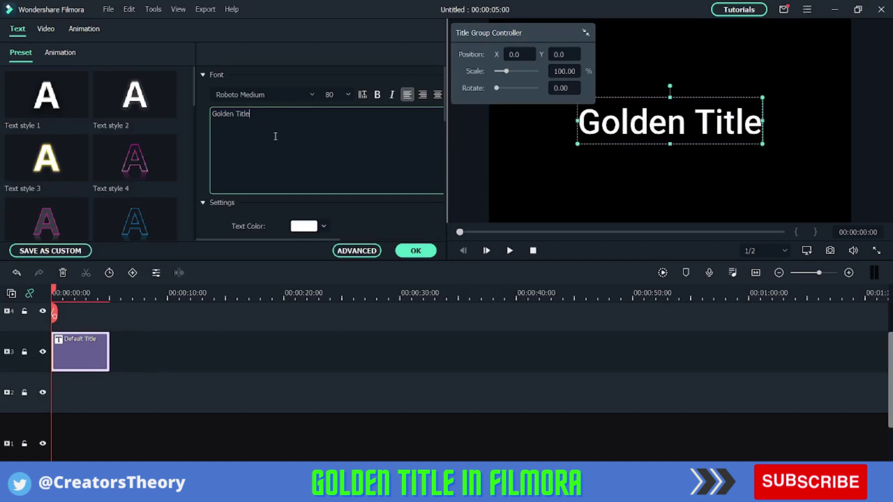
left_click(290, 98)
type("great Vibes")
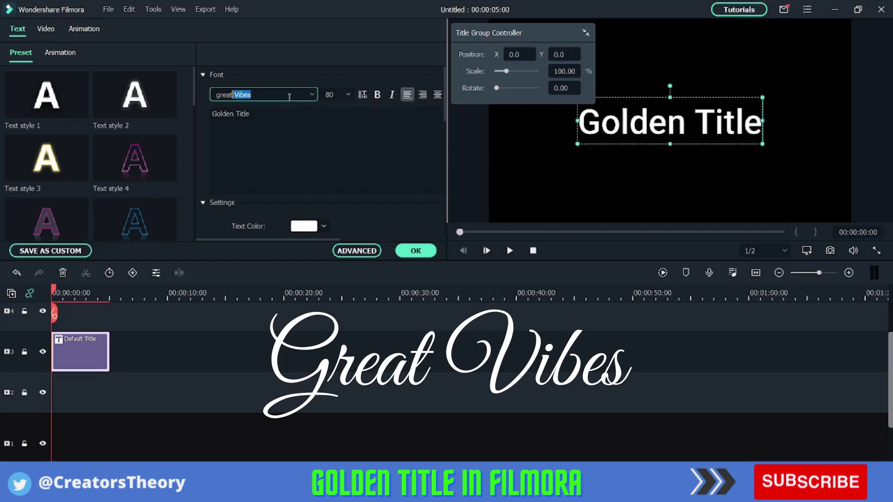
key("Return")
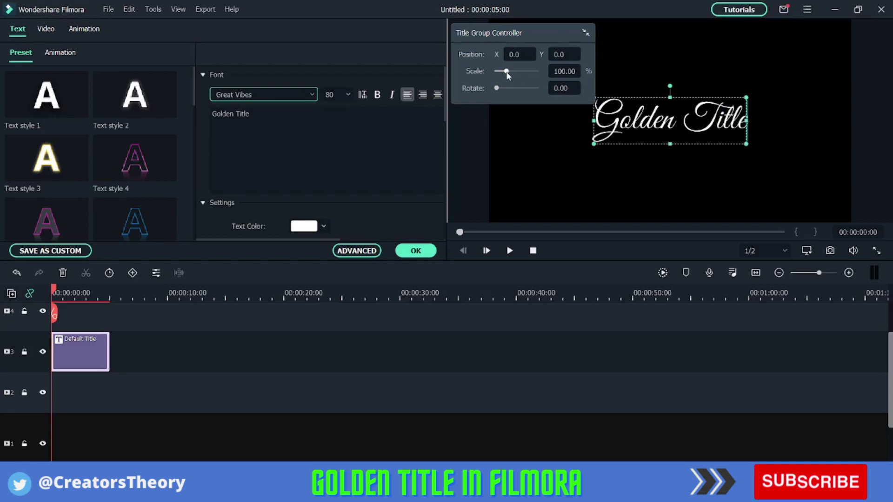
left_click_drag(507, 72, 510, 72)
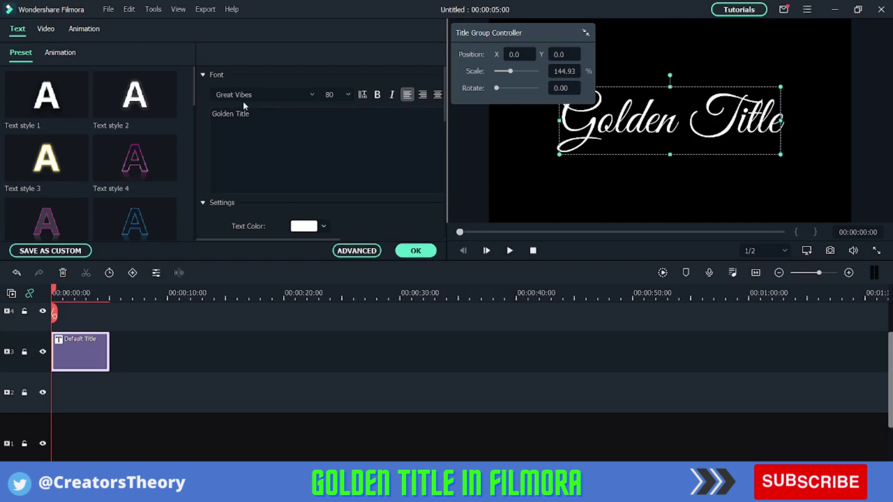
- Apply the Type Writer animation and preview its timing in the advanced editor
left_click(66, 53)
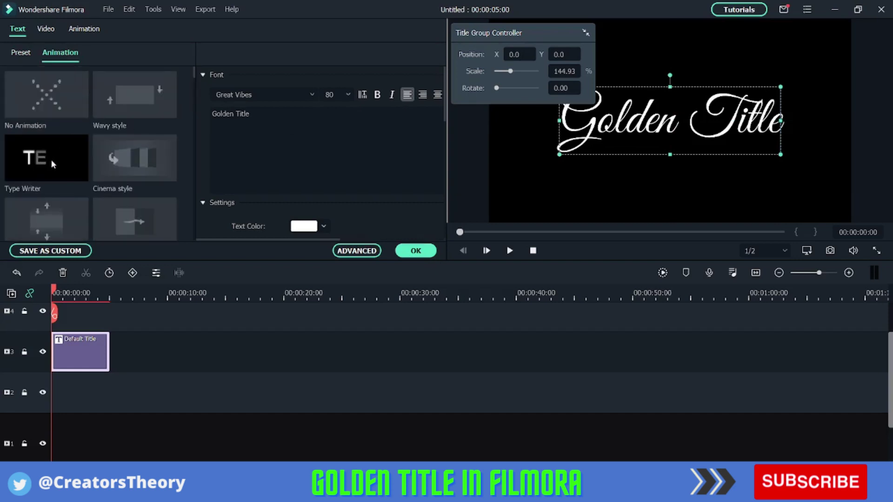
left_click(50, 163)
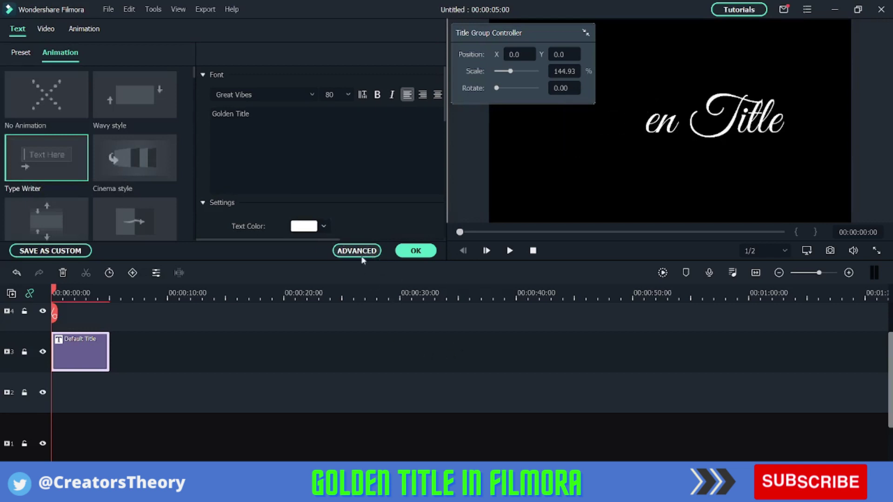
left_click(377, 252)
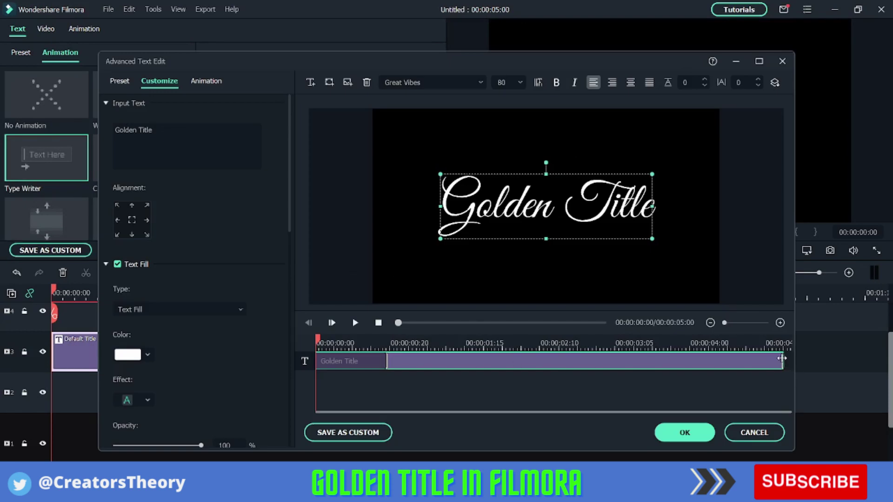
left_click_drag(782, 358, 718, 358)
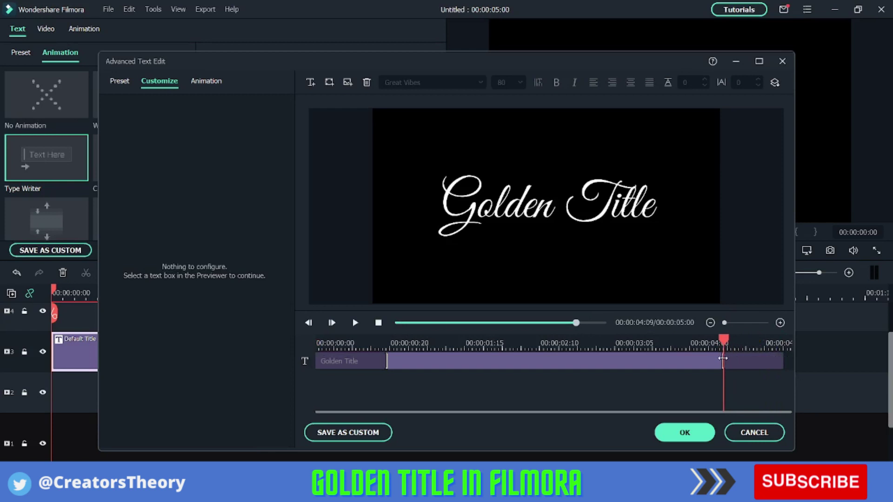
left_click(383, 358)
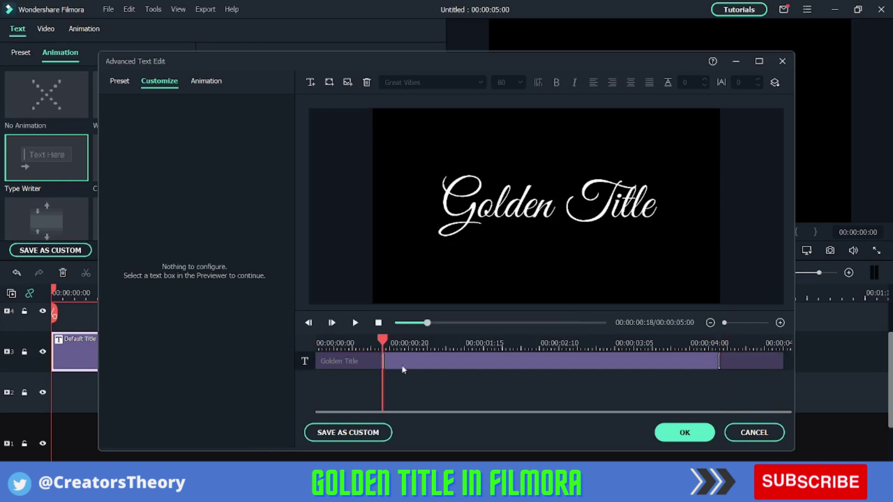
- Confirm the advanced edits and lengthen the title clip to 00:00:10:00
left_click(681, 431)
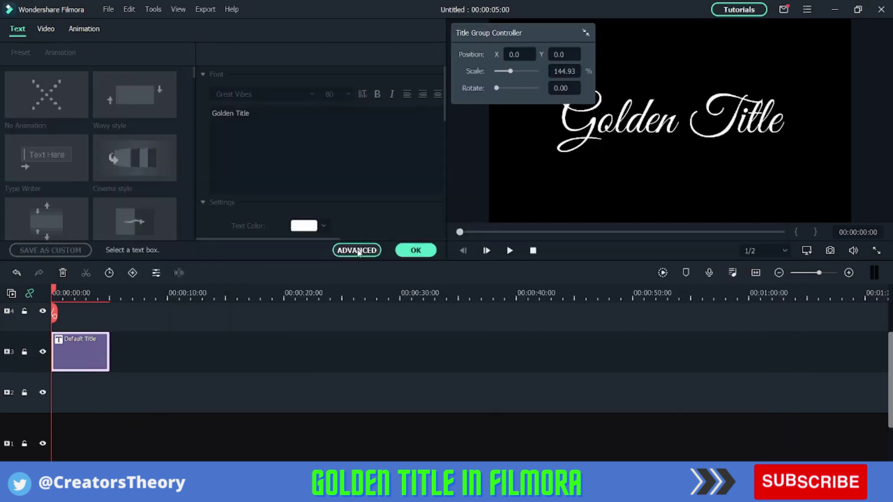
mouse_move(53, 293)
left_mouse_down()
mouse_move(106, 301)
mouse_move(80, 300)
left_mouse_up()
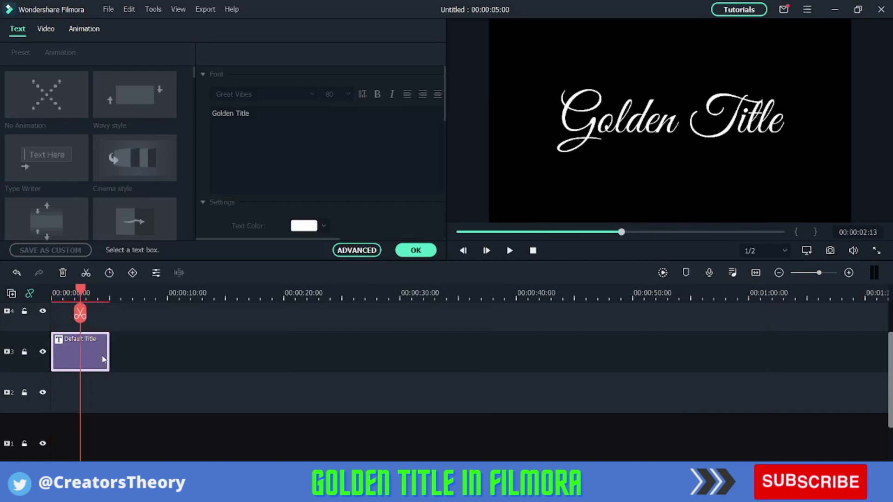
mouse_move(108, 346)
left_mouse_down()
mouse_move(180, 350)
mouse_move(168, 351)
left_mouse_up()
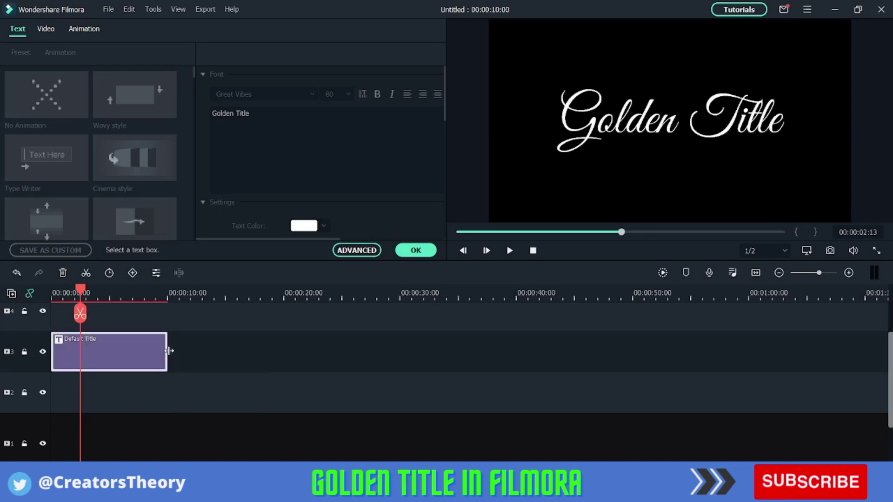
scroll(218, 342, "up", 2)
- Put Waves - 12916 on track 4 above the title, dismiss the resolution prompt, and play it
left_click(413, 250)
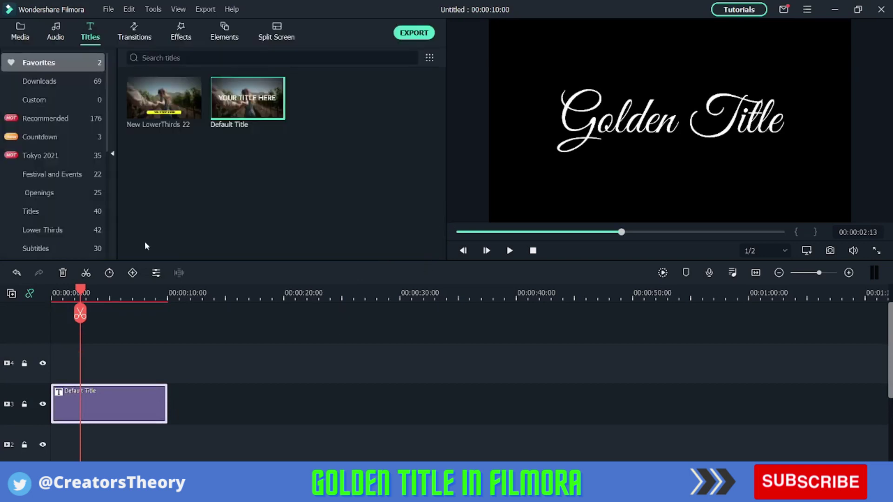
left_click(19, 32)
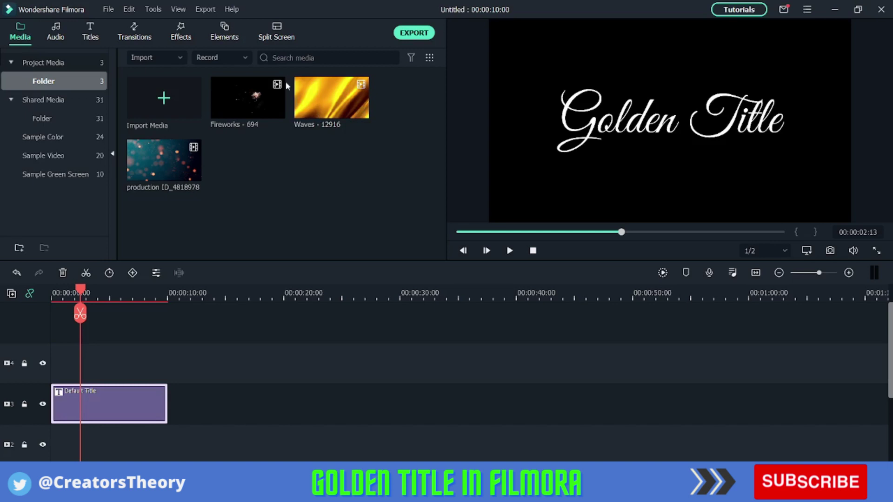
mouse_move(318, 106)
left_mouse_down()
mouse_move(82, 363)
mouse_move(58, 360)
left_mouse_up()
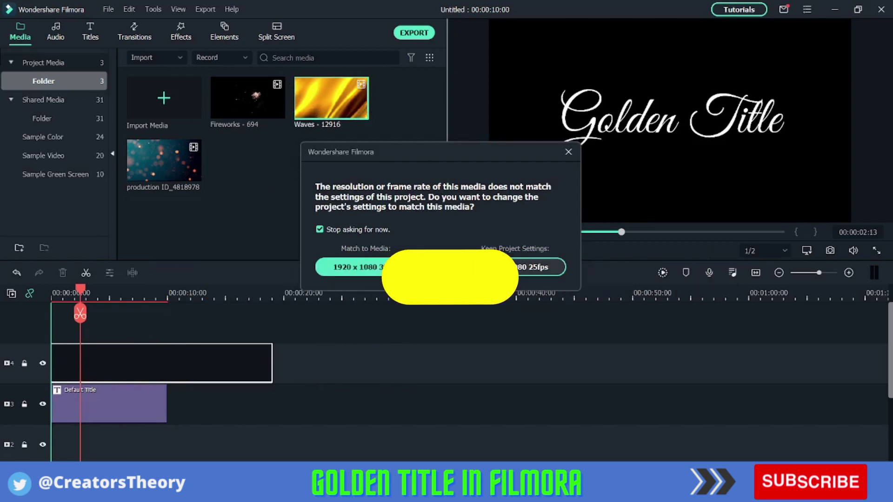
left_click(569, 153)
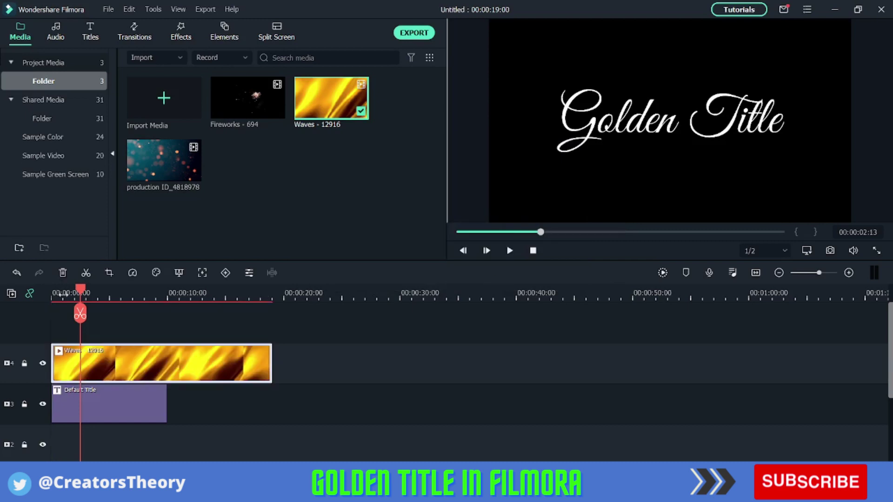
left_click_drag(83, 292, 46, 287)
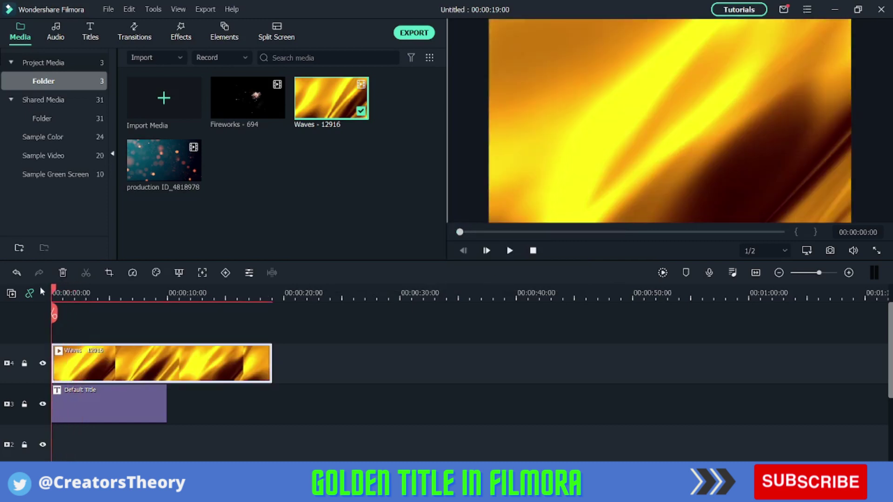
key("space")
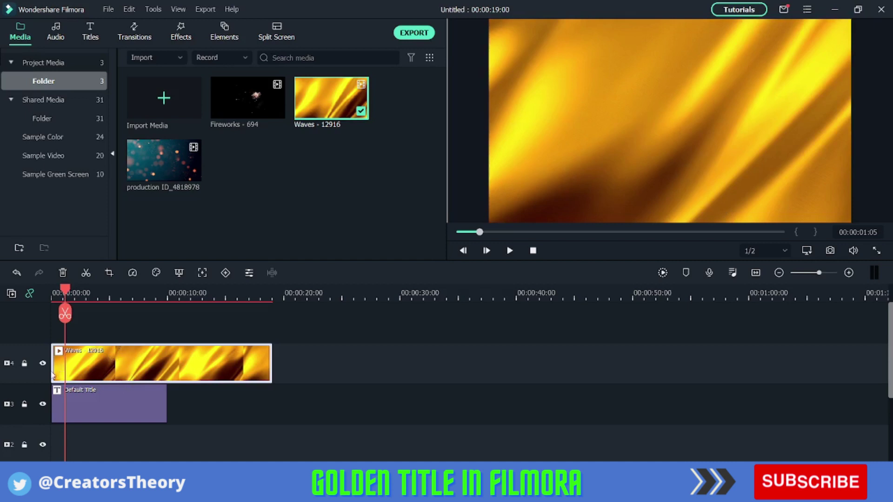
- Set the Waves clip's blending mode to Multiply
right_click(105, 360)
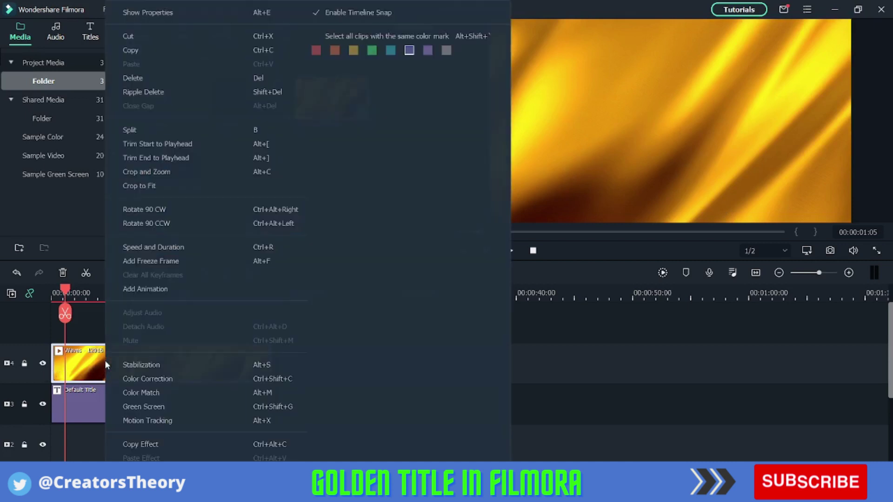
left_click(104, 360)
double_click(92, 368)
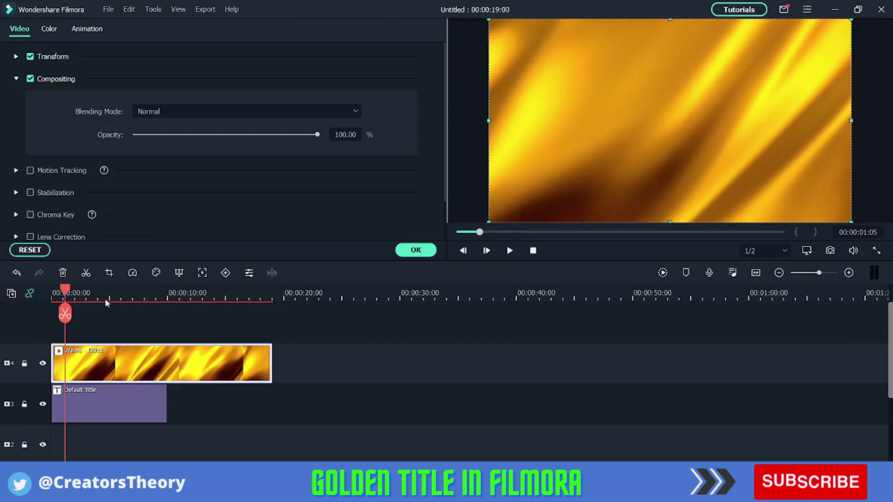
left_click(183, 111)
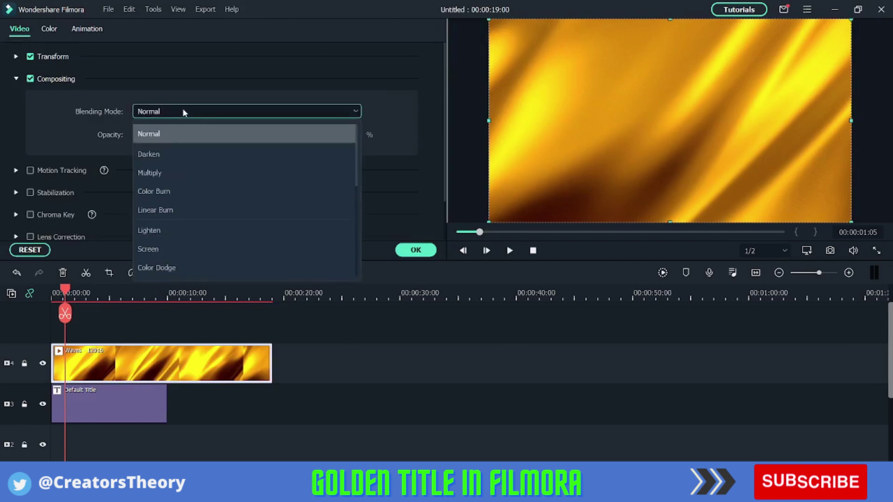
left_click(196, 174)
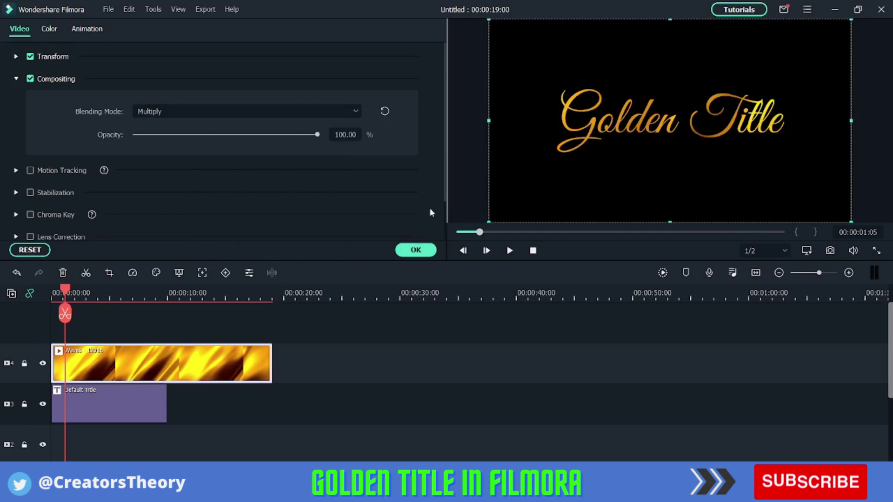
- Trim the Waves clip to end at 00:00:10:00 and confirm the changes
left_click_drag(62, 293, 162, 299)
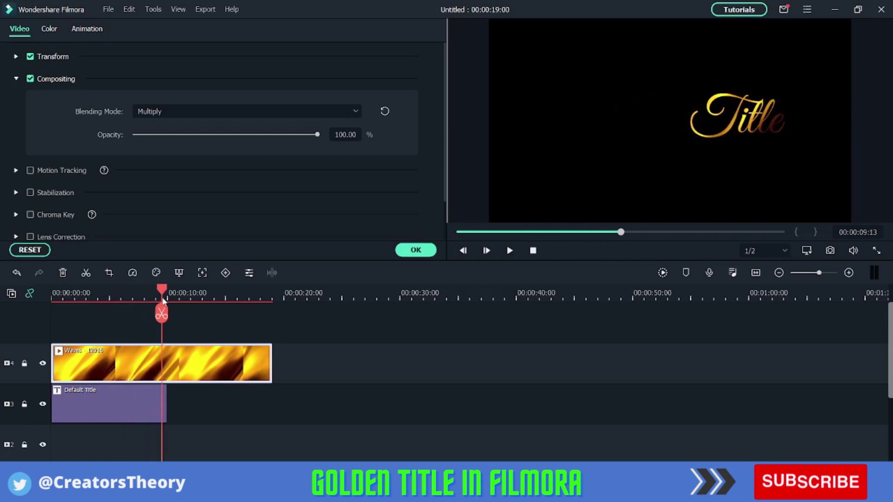
left_click_drag(272, 355, 170, 361)
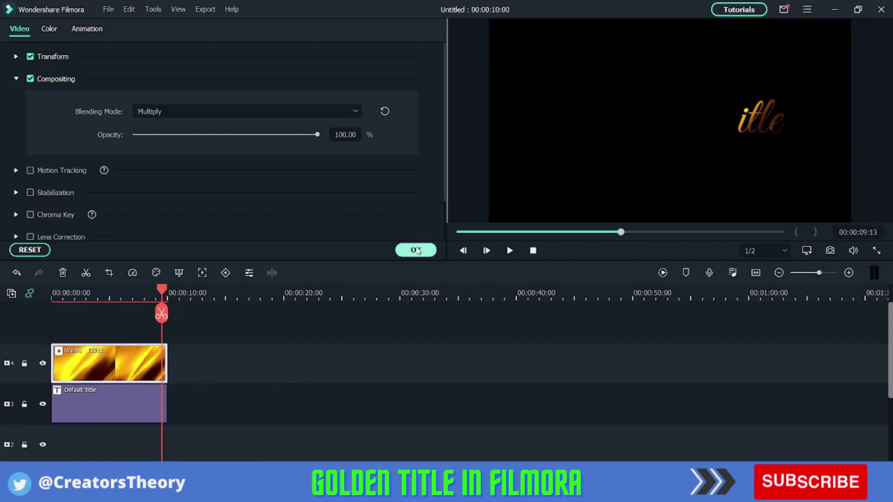
left_click(415, 249)
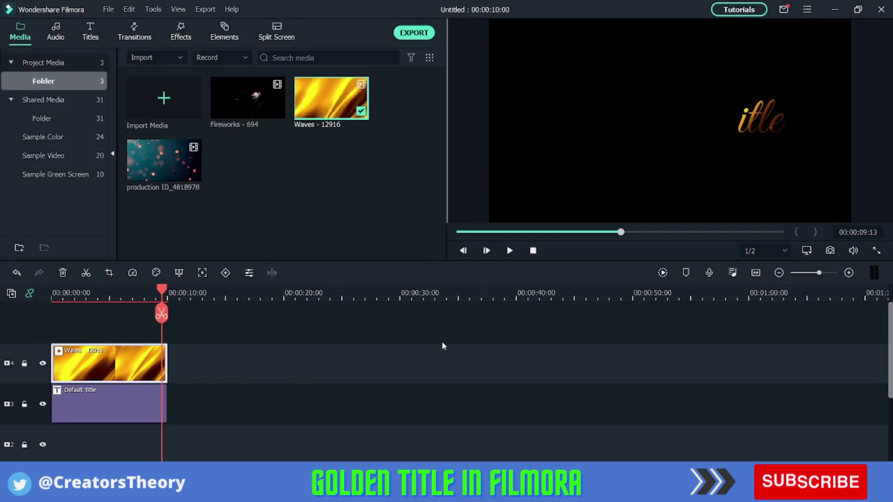
- Export the project and place the rendered temp_Golden Titles clip on track 4
left_click(424, 35)
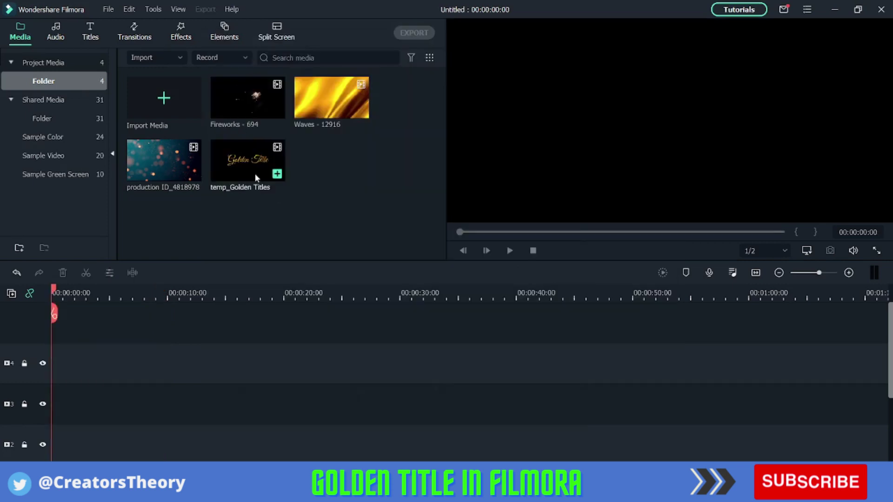
mouse_move(253, 171)
left_mouse_down()
mouse_move(57, 363)
mouse_move(65, 358)
left_mouse_up()
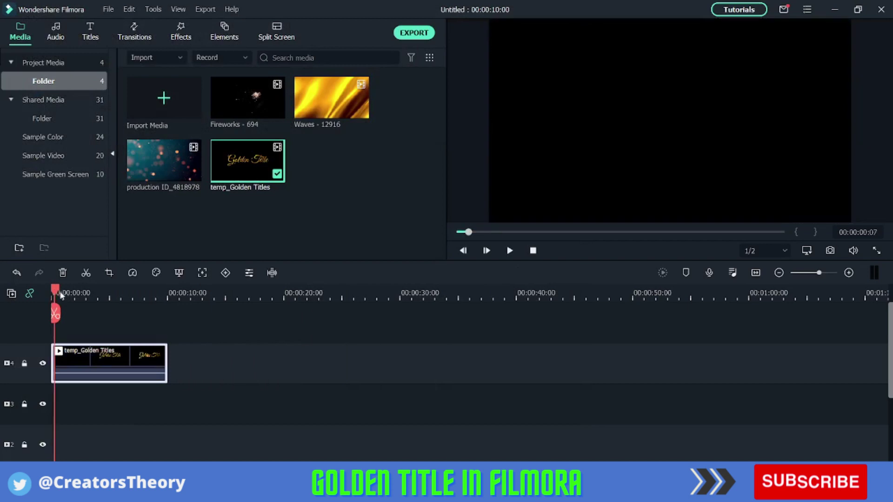
mouse_move(54, 293)
left_mouse_down()
mouse_move(103, 299)
mouse_move(25, 300)
left_mouse_up()
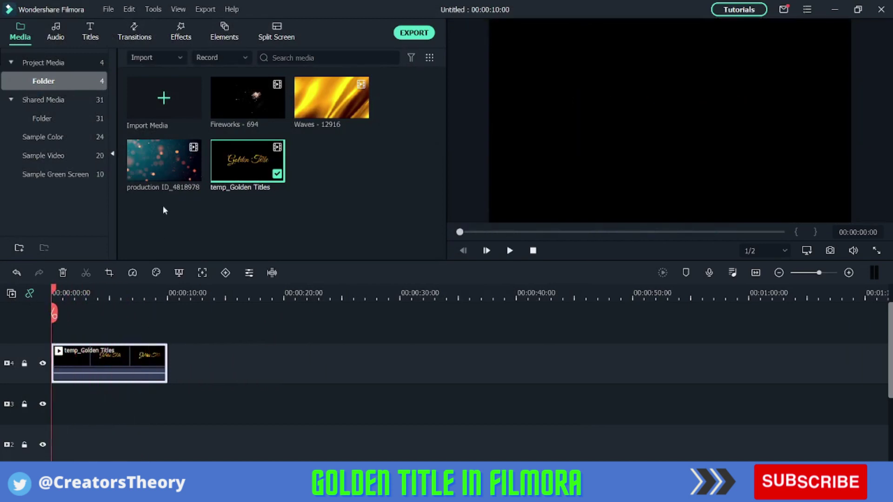
- Add the teal bokeh production ID clip on the track above the golden title
mouse_move(158, 167)
left_mouse_down()
mouse_move(57, 333)
mouse_move(73, 308)
left_mouse_up()
left_click_drag(612, 296, 379, 304)
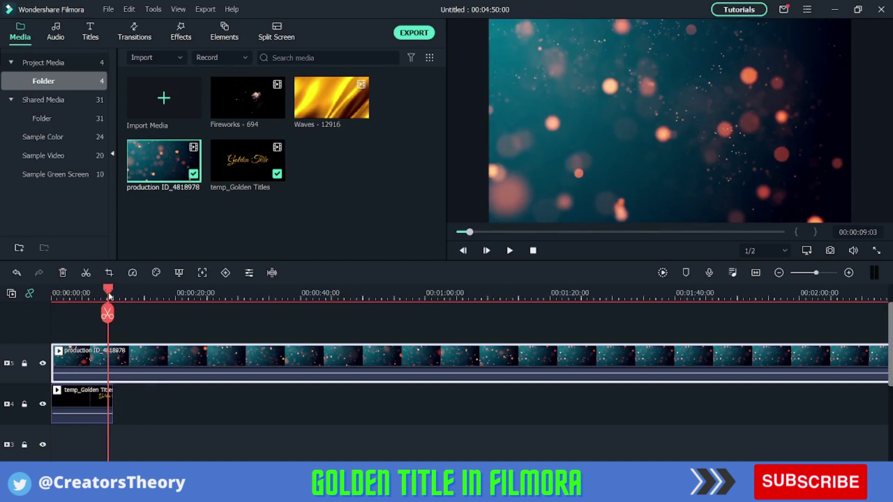
key("Home")
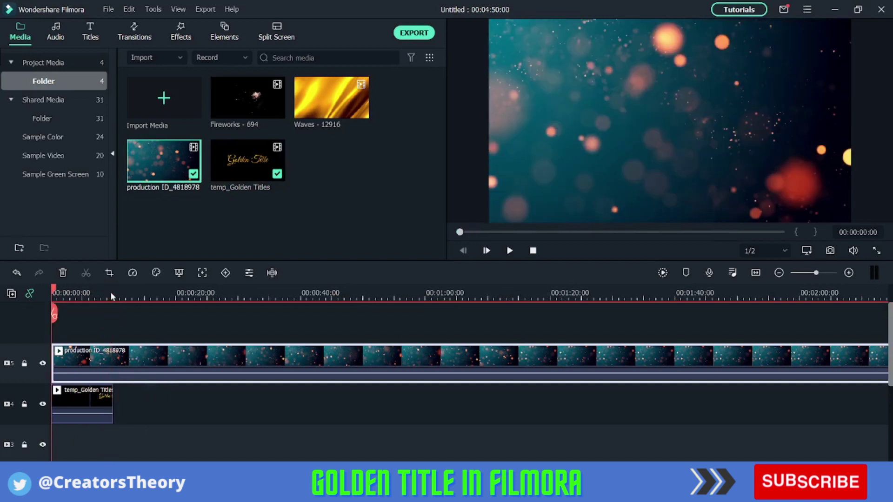
- Split the bokeh clip at 00:00:10:00 and delete the part after it
left_click(112, 295)
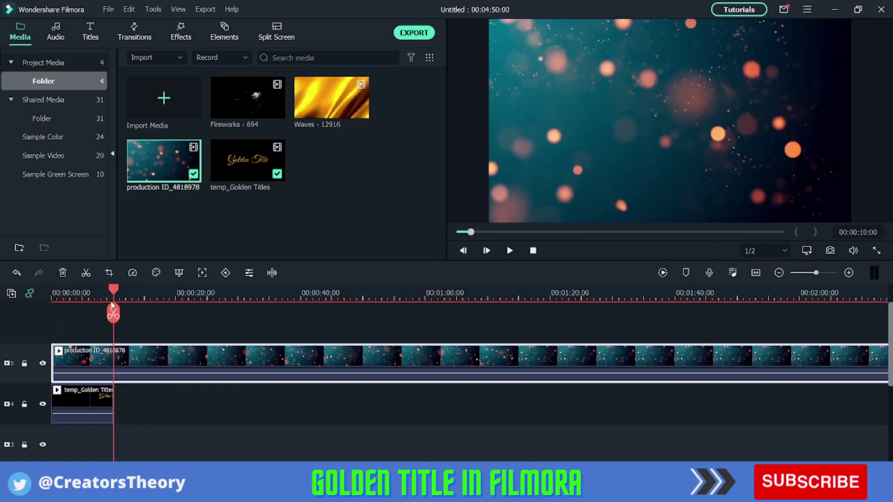
left_click(112, 306)
key("Delete")
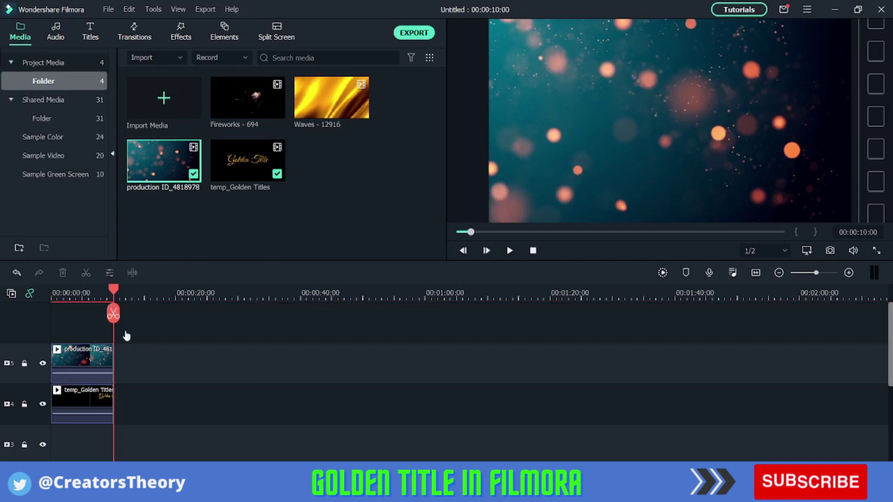
left_click_drag(115, 293, 6, 298)
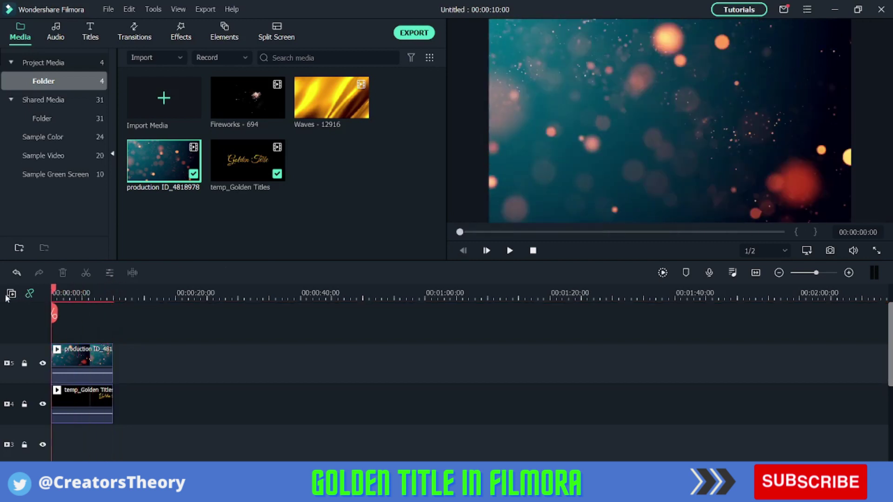
left_click_drag(136, 299, 208, 326)
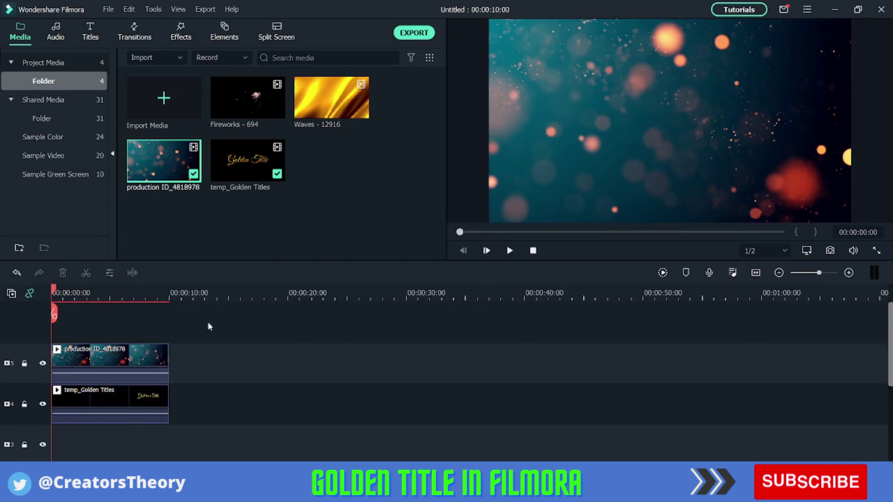
left_click_drag(141, 298, 150, 371)
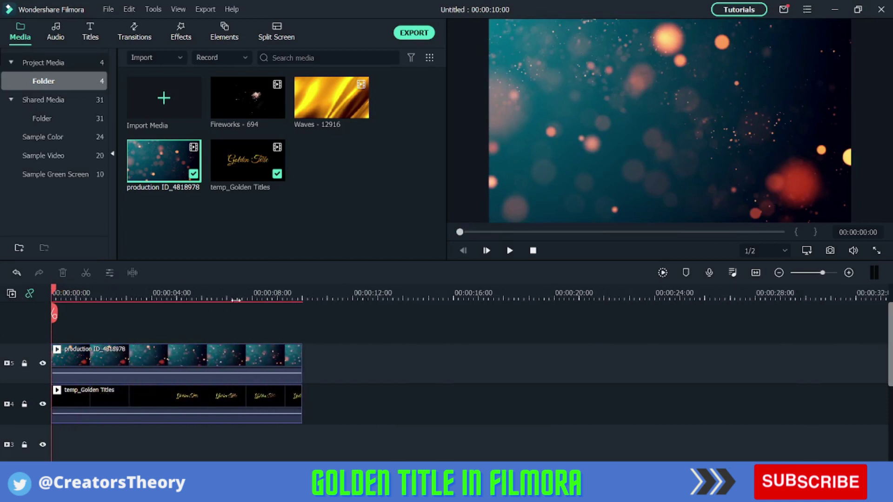
- Set the bokeh clip's blending to Screen, compare it with Lighten, and keep Screen
double_click(145, 360)
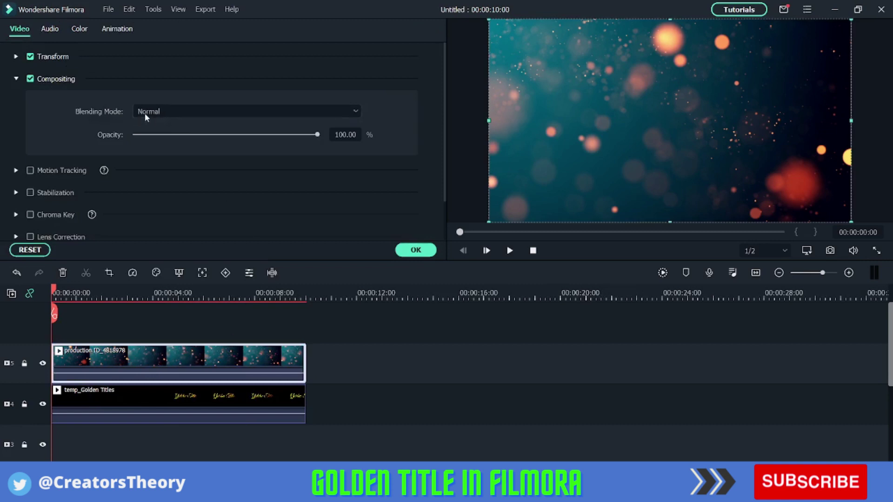
left_click(145, 113)
scroll(183, 189, "down", 1)
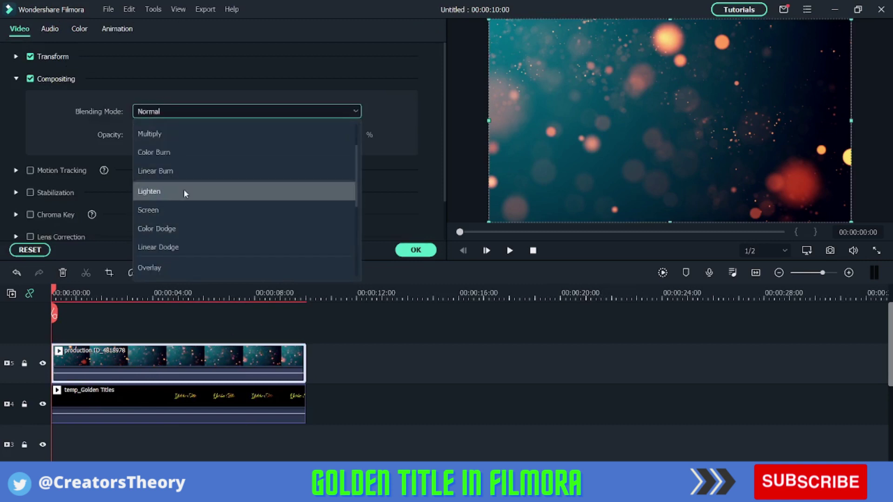
left_click(187, 209)
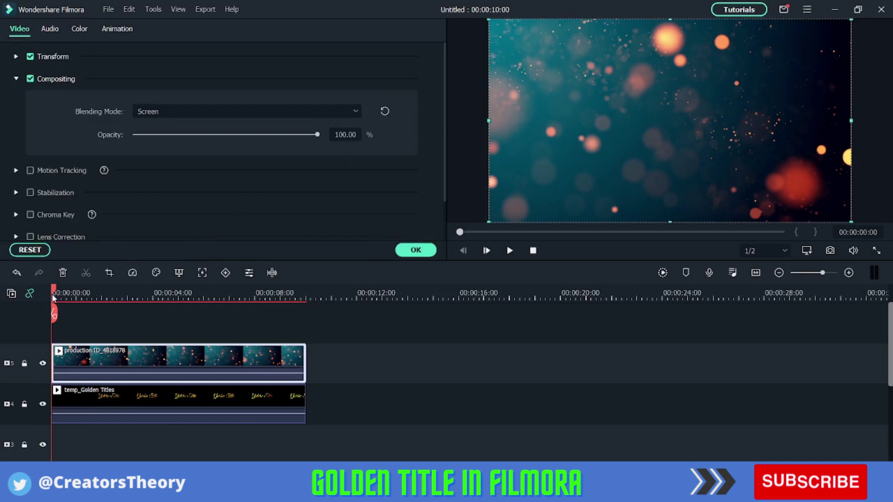
key("space")
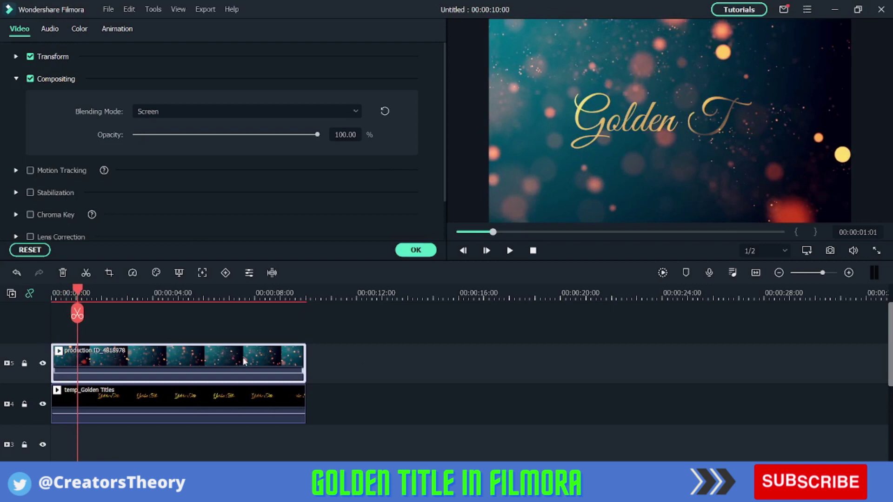
left_click(195, 114)
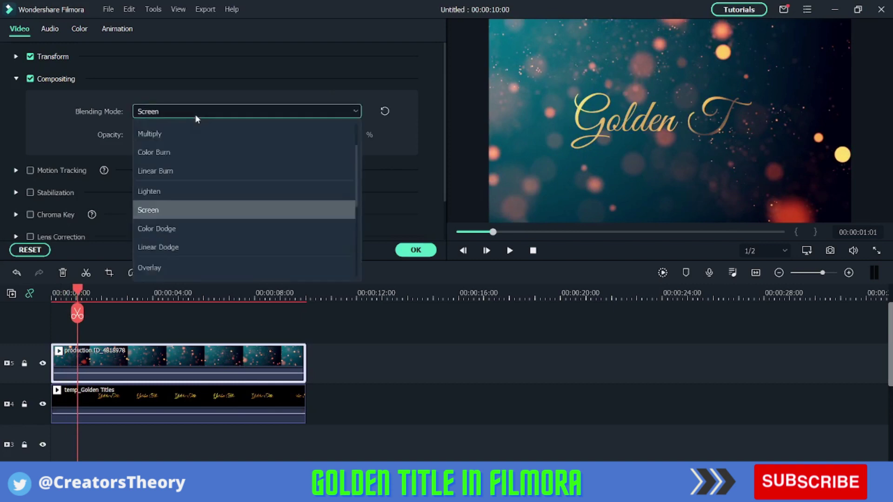
left_click(193, 195)
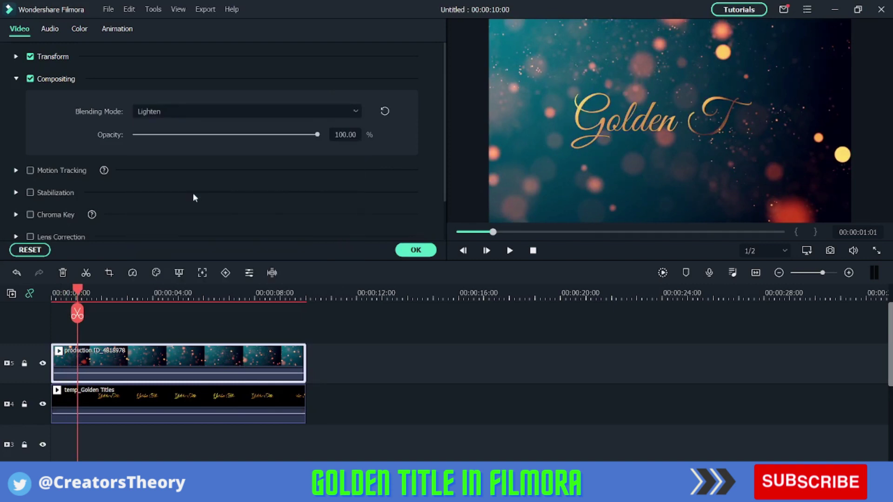
left_click(222, 112)
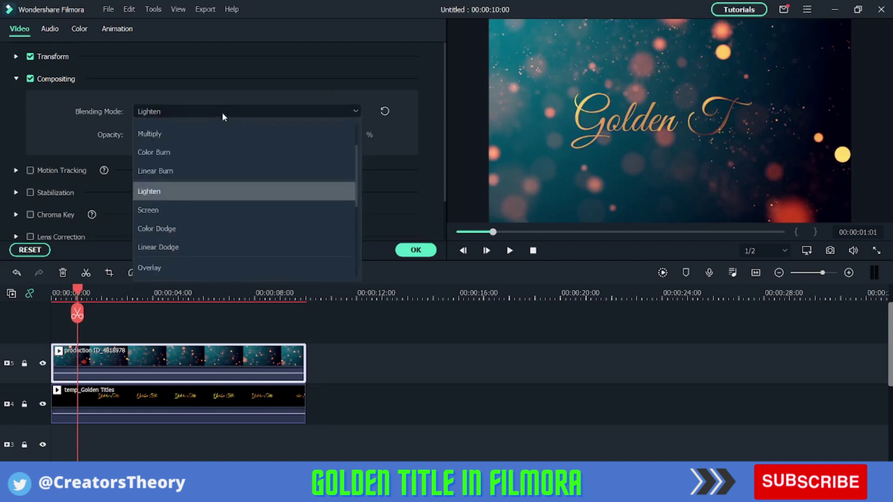
left_click(222, 207)
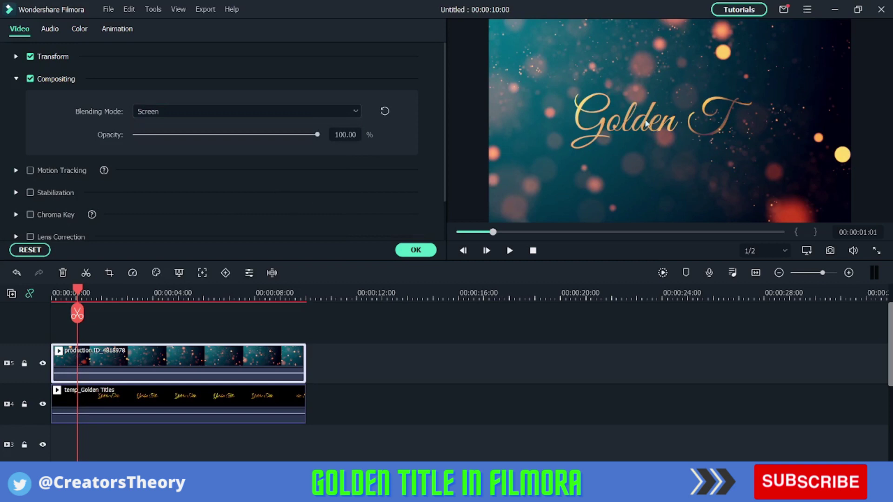
left_click(414, 252)
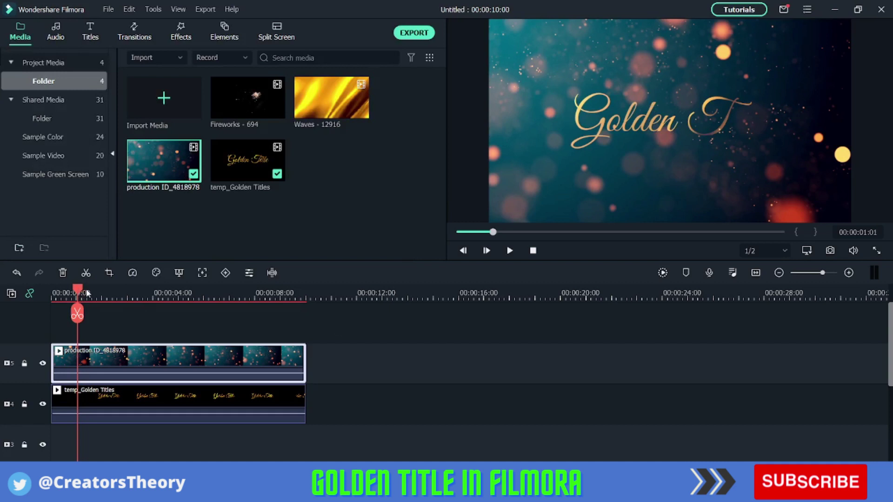
- Add the Fireworks - 694 clip on a new top track
mouse_move(87, 294)
left_mouse_down()
mouse_move(235, 314)
mouse_move(44, 283)
left_mouse_up()
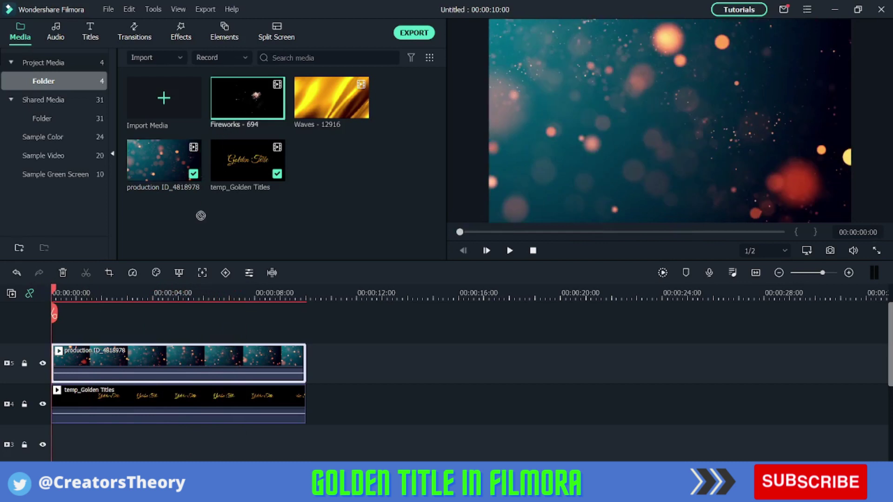
mouse_move(201, 215)
left_mouse_down()
mouse_move(67, 323)
mouse_move(61, 291)
mouse_move(68, 295)
left_mouse_up()
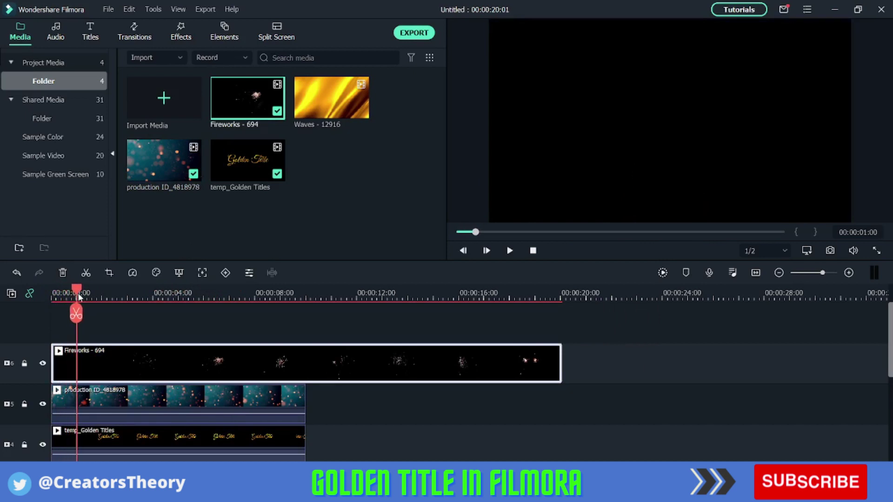
mouse_move(70, 294)
left_mouse_down()
mouse_move(54, 297)
mouse_move(92, 298)
mouse_move(81, 300)
left_mouse_up()
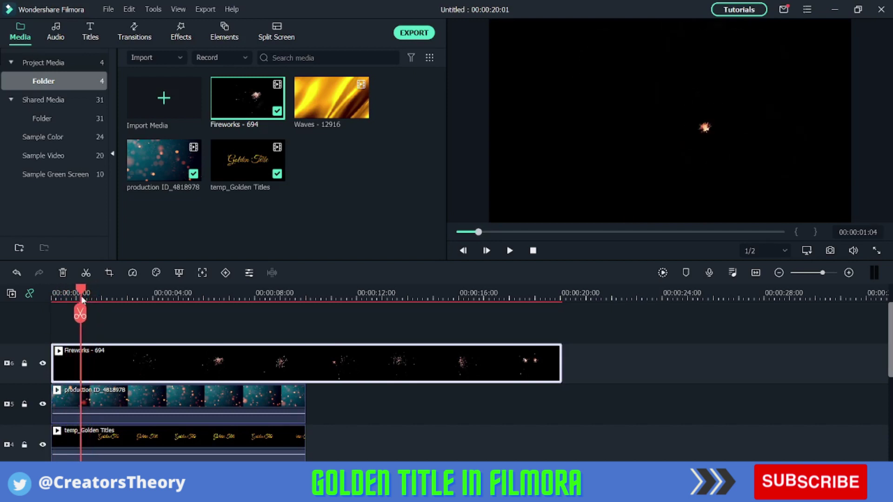
- Trim the Fireworks start, move it to 00:00:00, and shorten it to about ten seconds
left_click_drag(51, 354, 81, 354)
left_click_drag(139, 366, 115, 366)
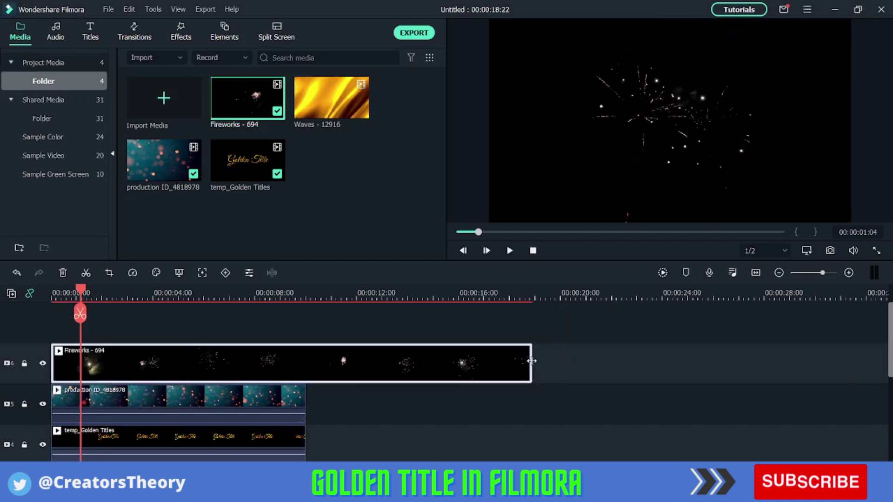
left_click_drag(532, 360, 287, 366)
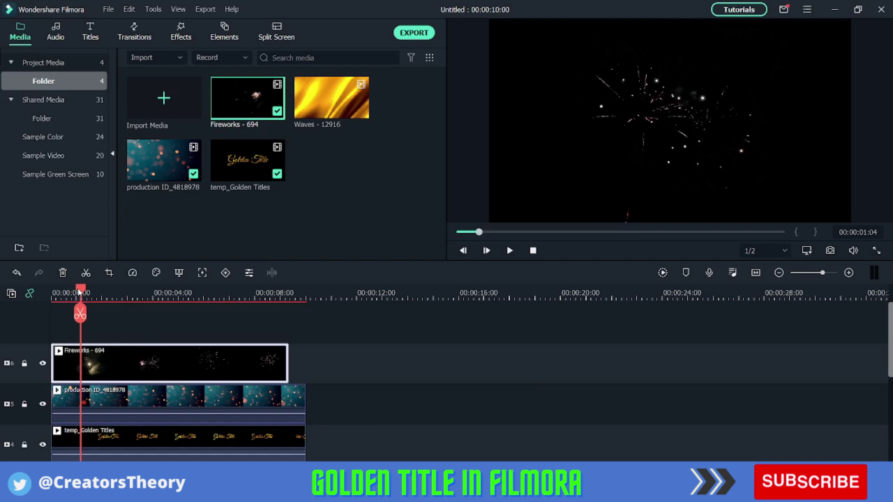
left_click_drag(79, 293, 54, 293)
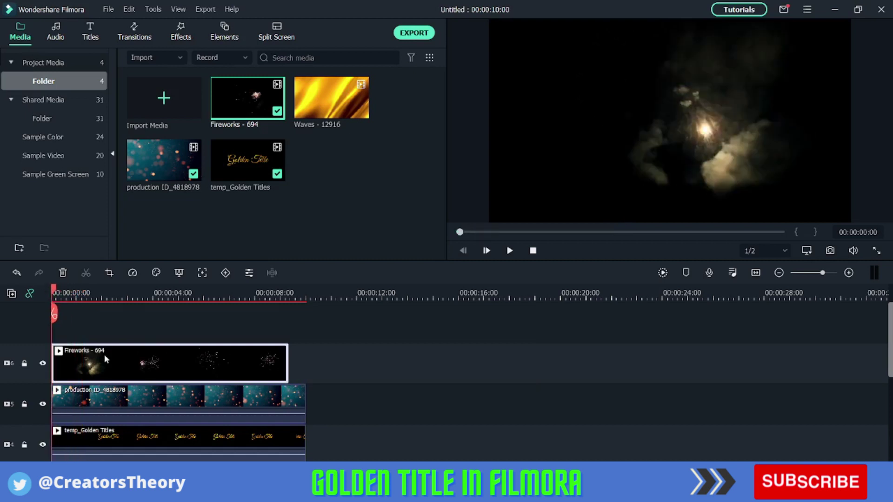
- Set the Fireworks clip's blending mode to Screen and apply the change
double_click(116, 361)
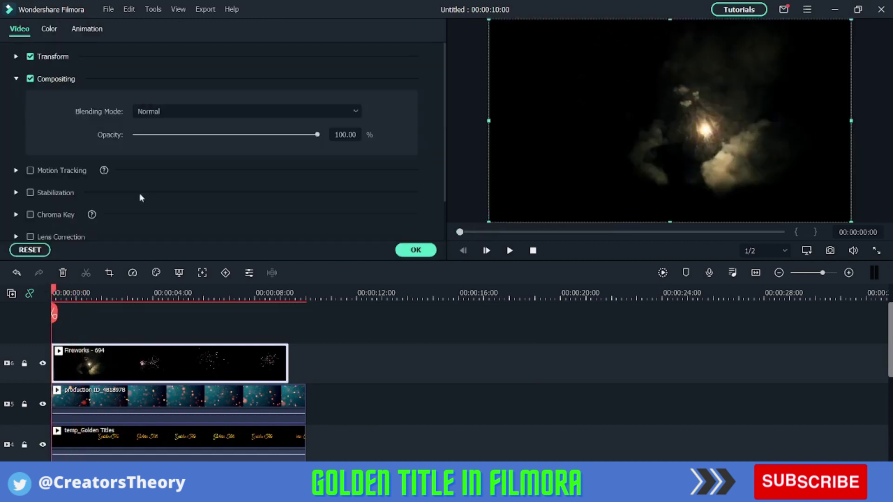
left_click(178, 113)
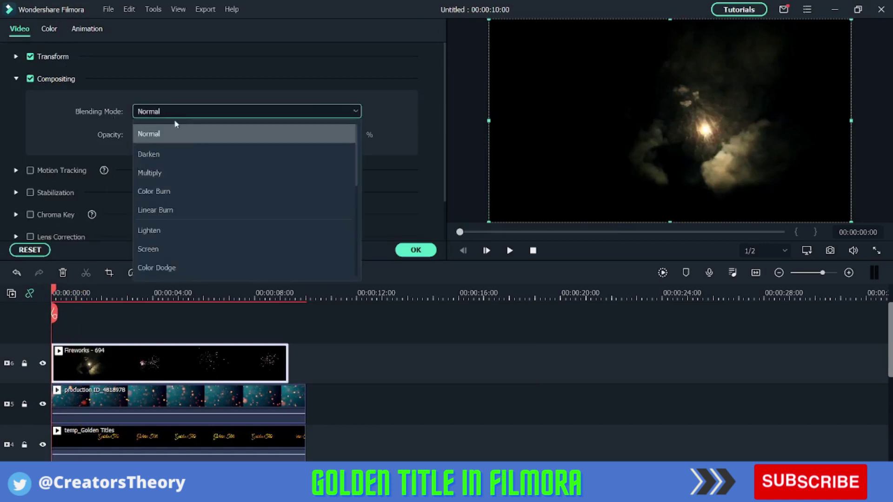
left_click(185, 250)
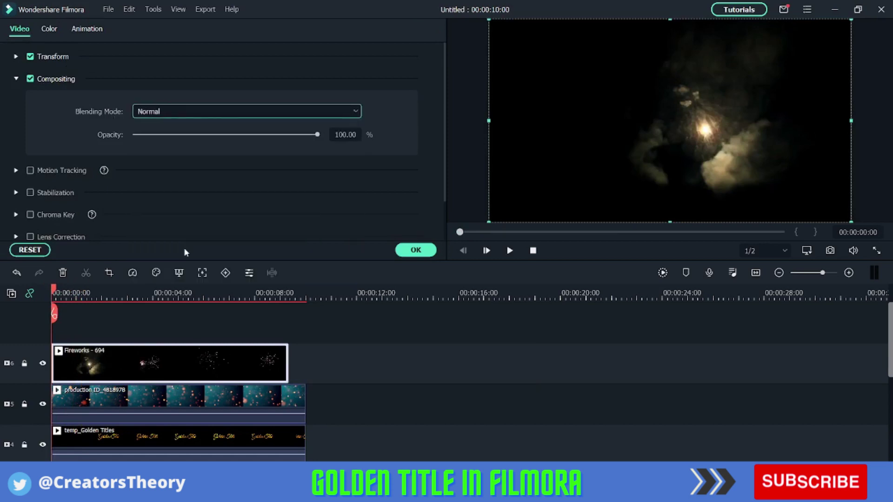
left_click(412, 251)
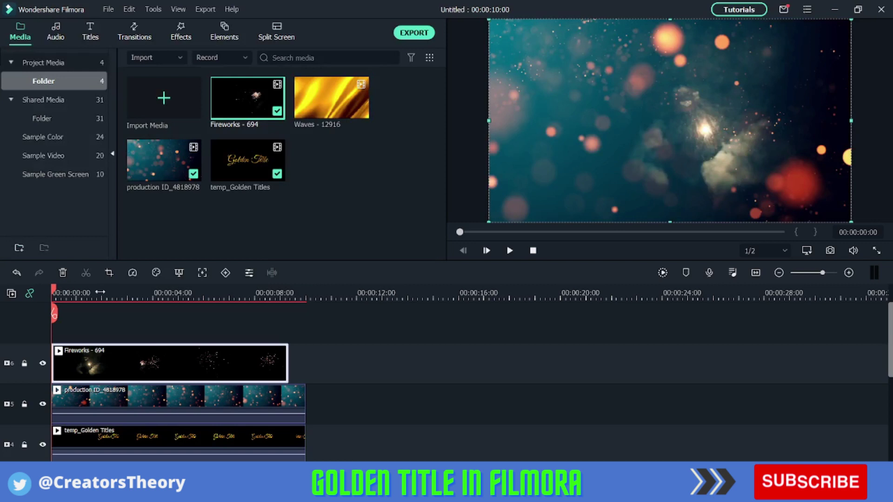
left_click(510, 251)
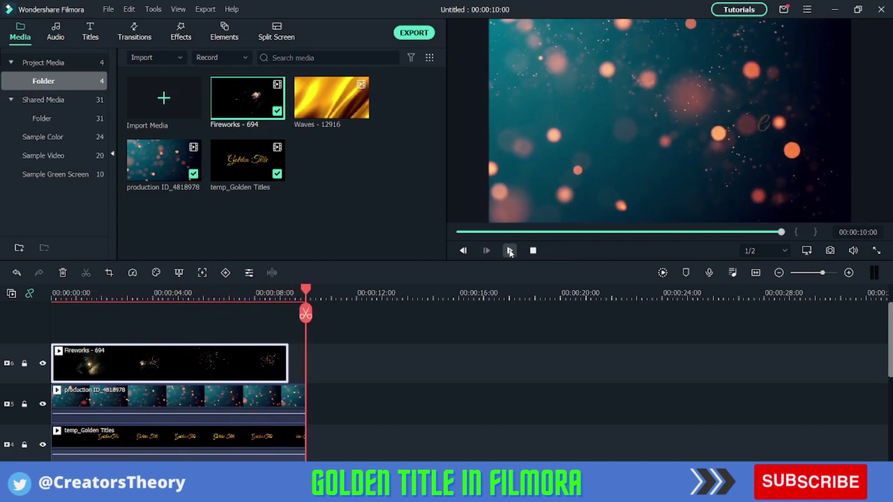
left_click(509, 251)
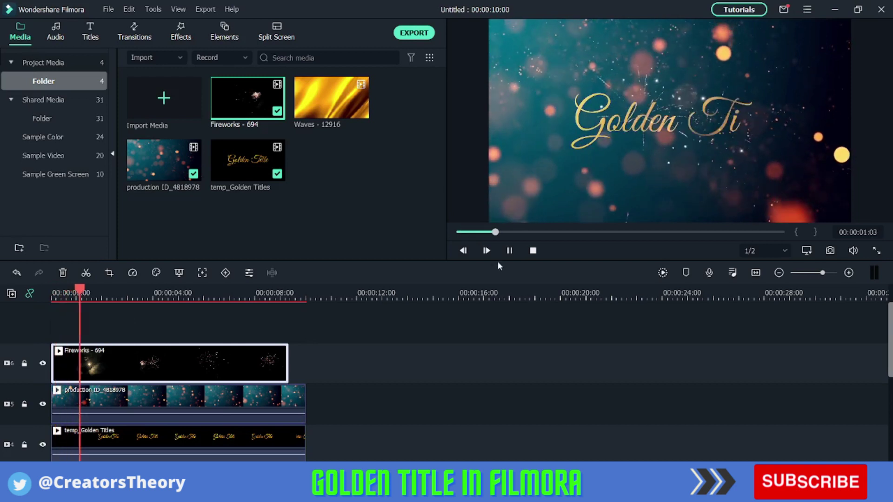
left_click(508, 252)
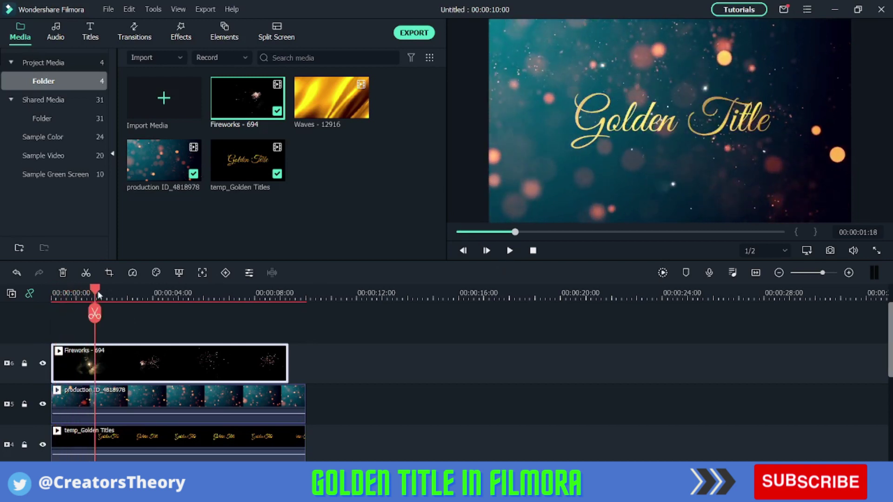
left_click_drag(98, 294, 62, 289)
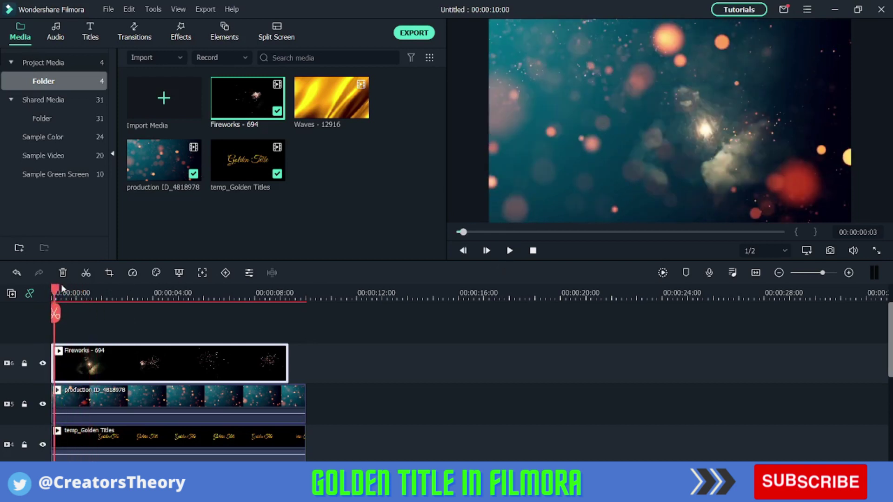